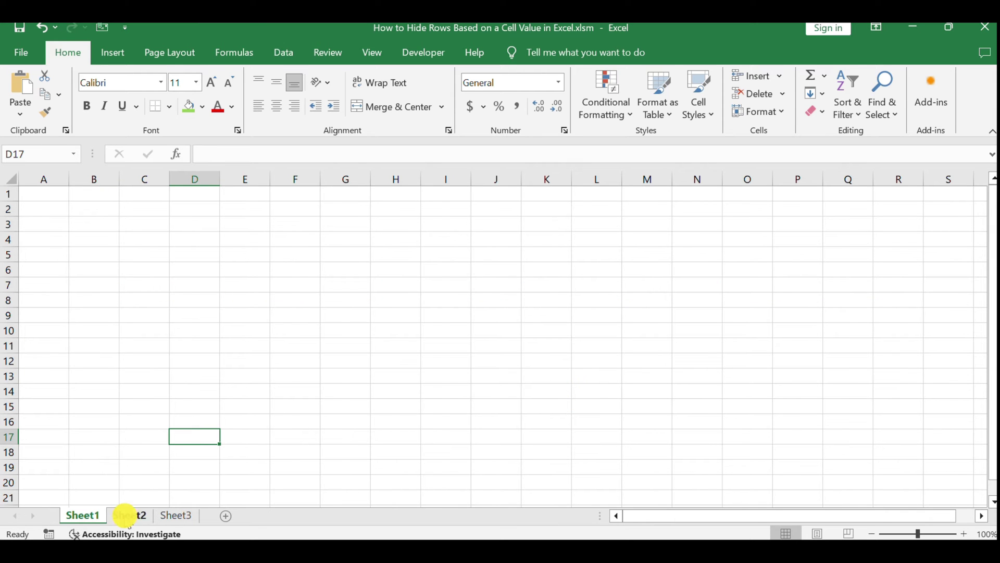
Go to Sheet2 with the Product/Sales table and its instructions text box
left_click(129, 515)
left_click(461, 407)
left_click(756, 329)
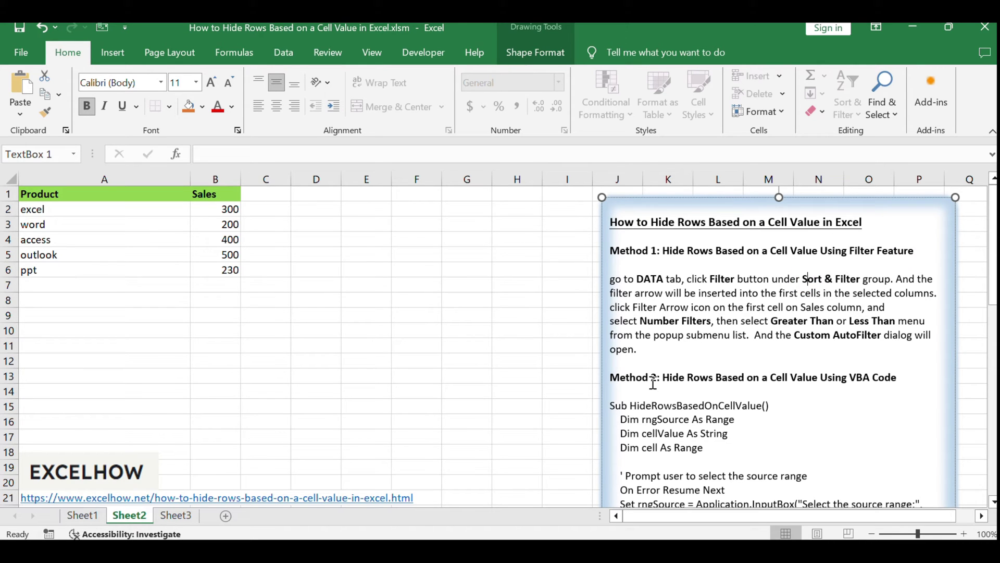
Drag-select cells A1:B6 covering the Product and Sales table
left_click(205, 395)
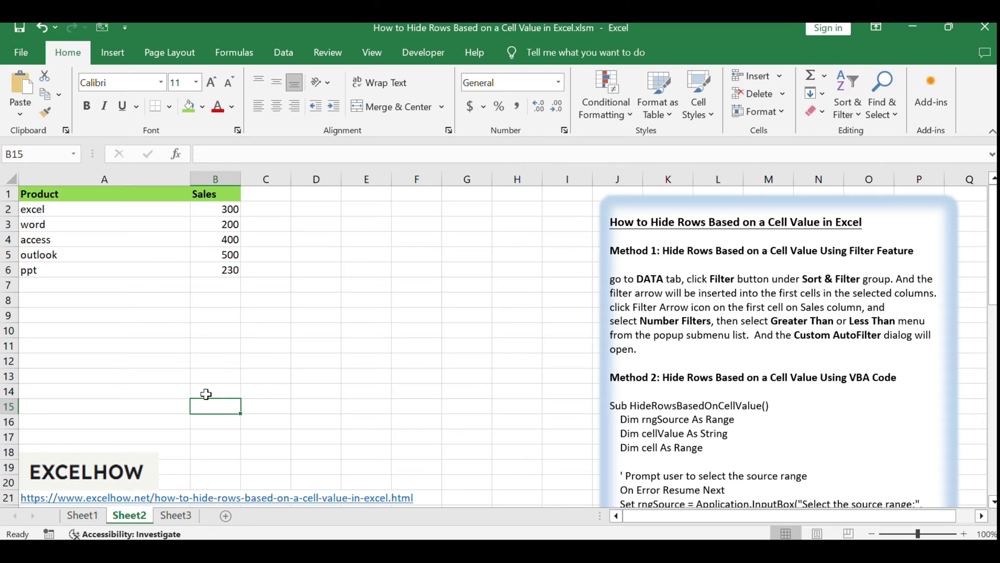
left_click(206, 344)
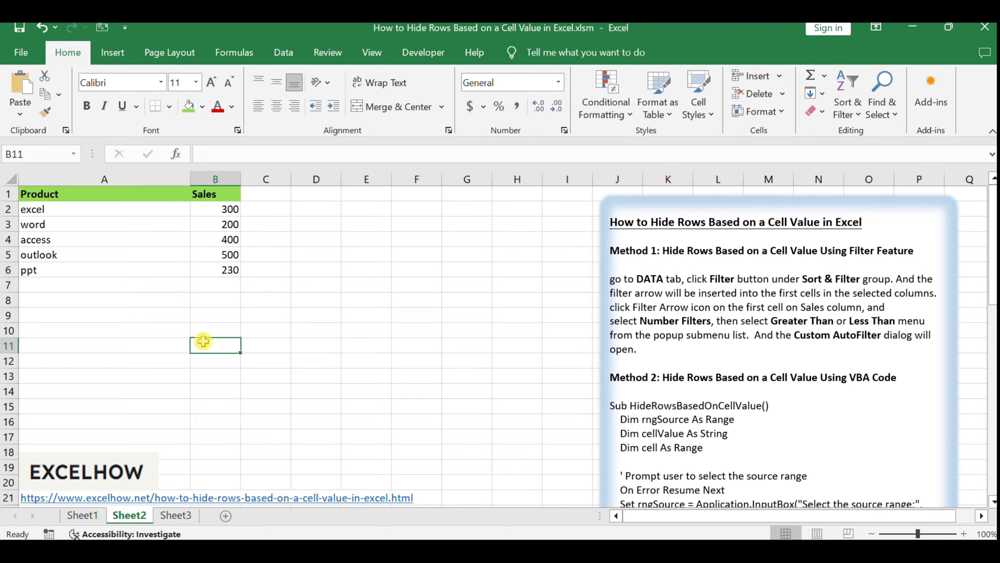
left_click(133, 312)
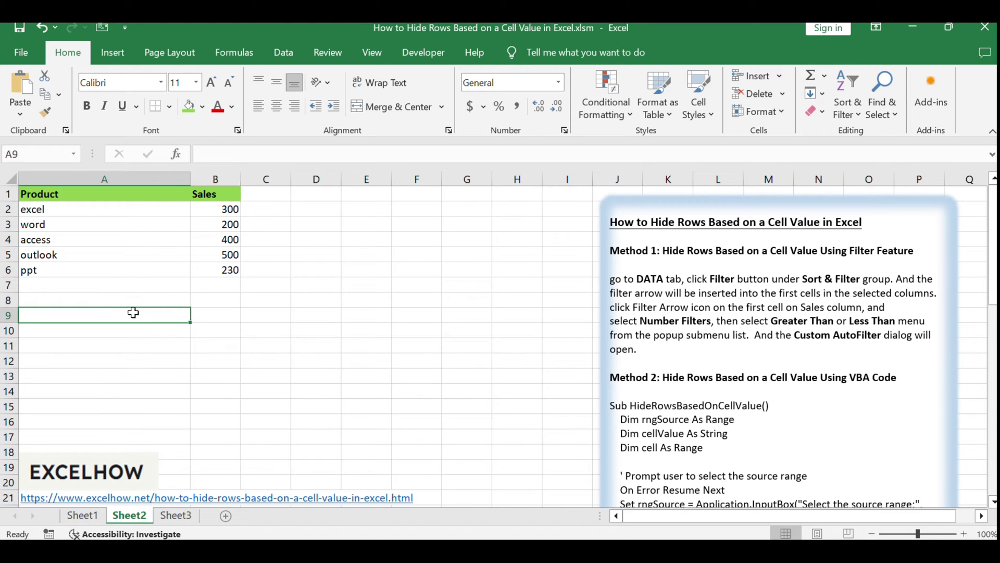
left_click(59, 194)
left_click(219, 269)
left_click_drag(125, 194, 217, 269)
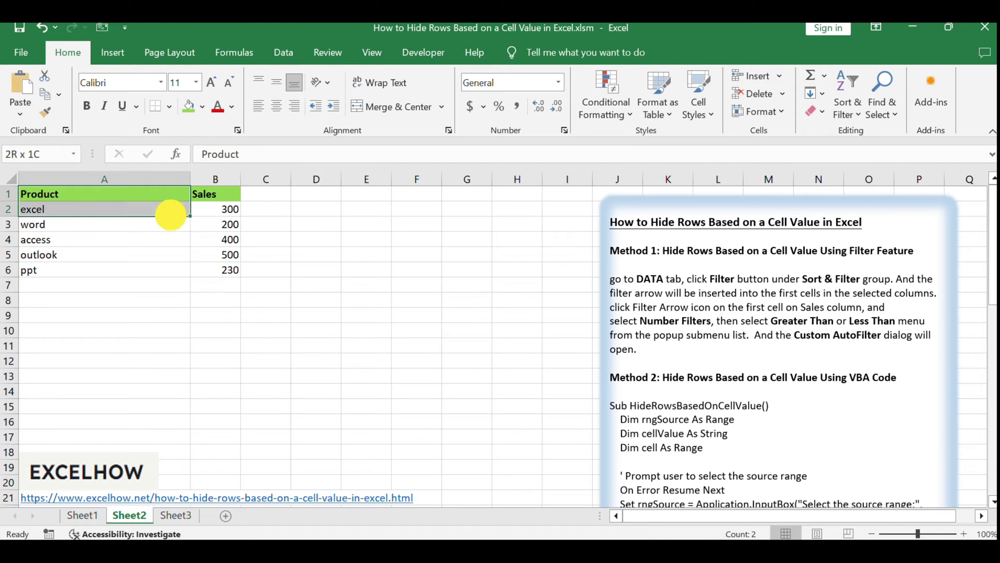
left_click(320, 280)
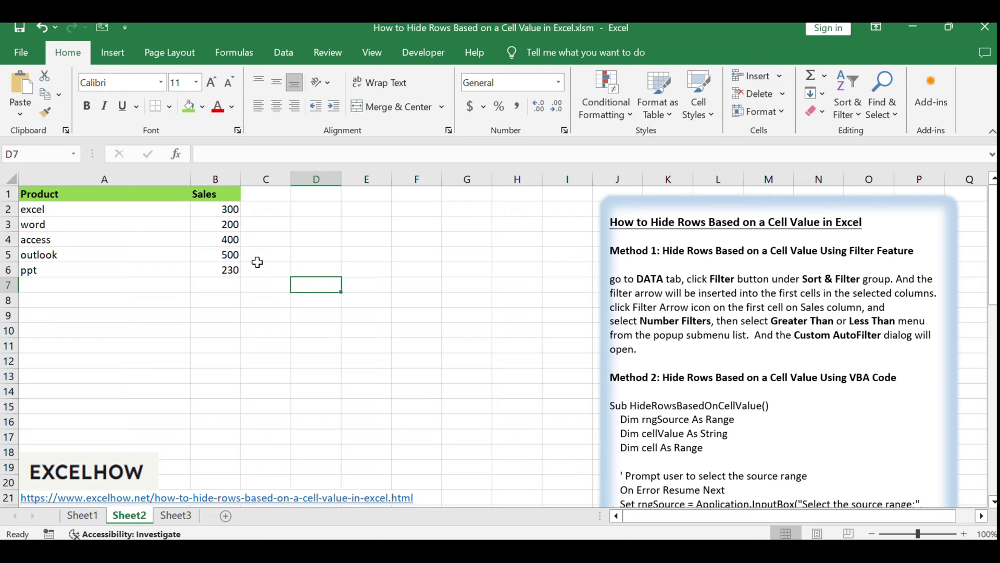
left_click(215, 179)
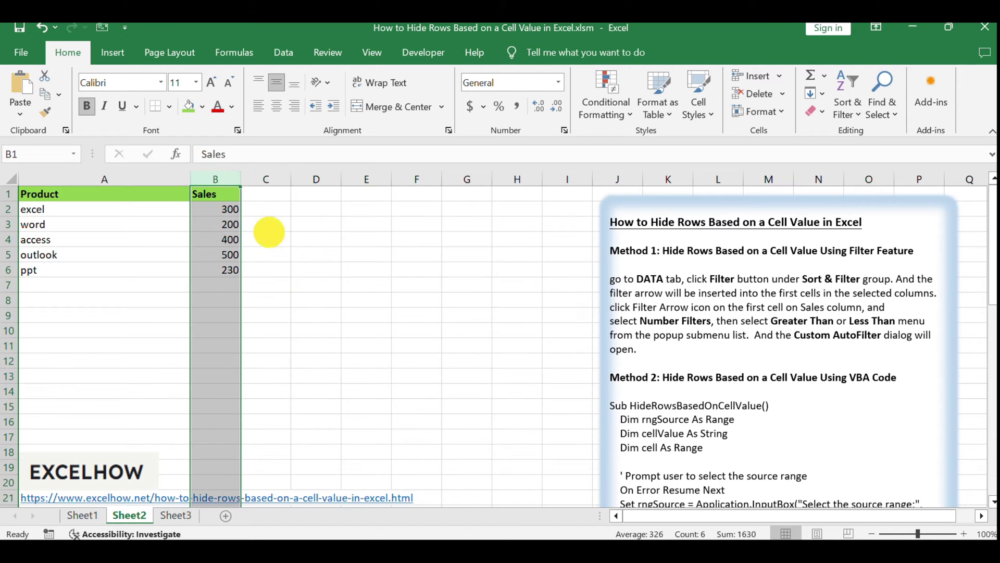
left_click(265, 237)
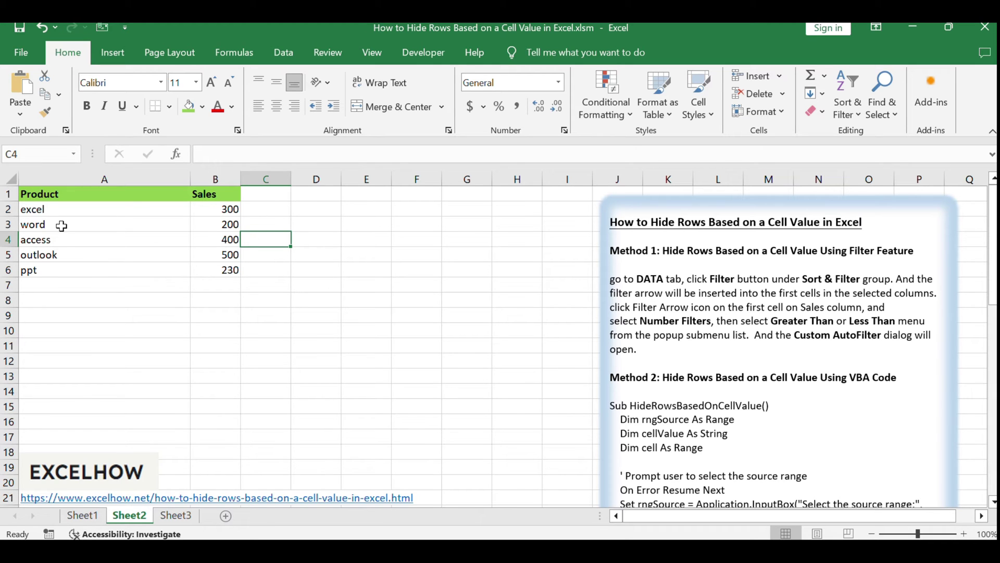
left_click_drag(40, 197, 224, 272)
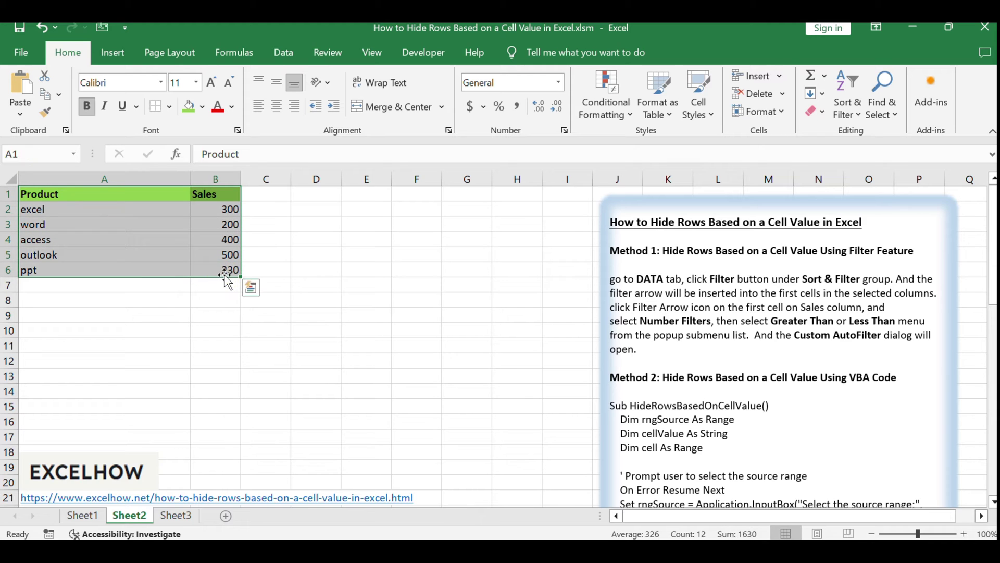
left_click(282, 53)
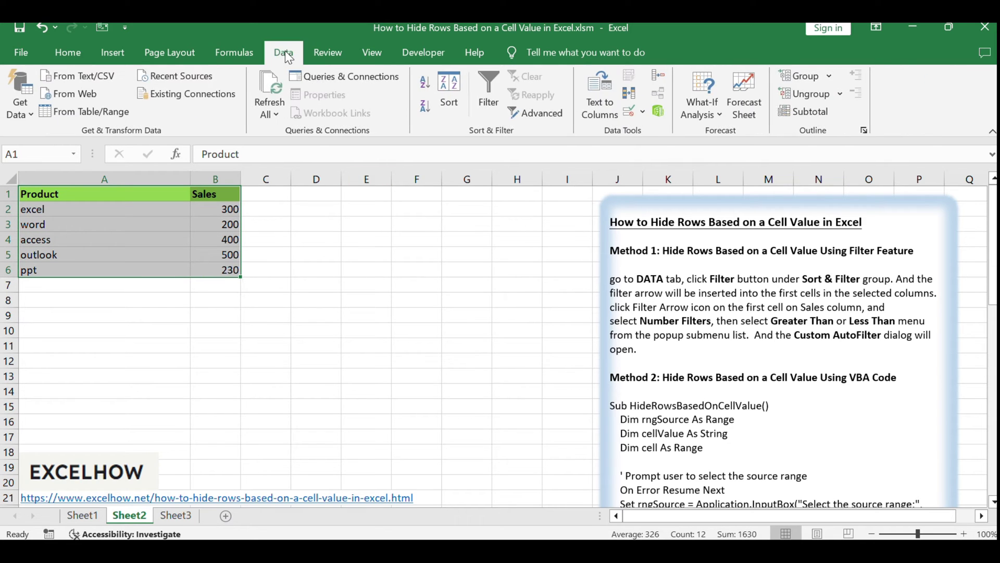
Turn on header filters and choose Greater Than Or Equal To for Sales
left_click(489, 95)
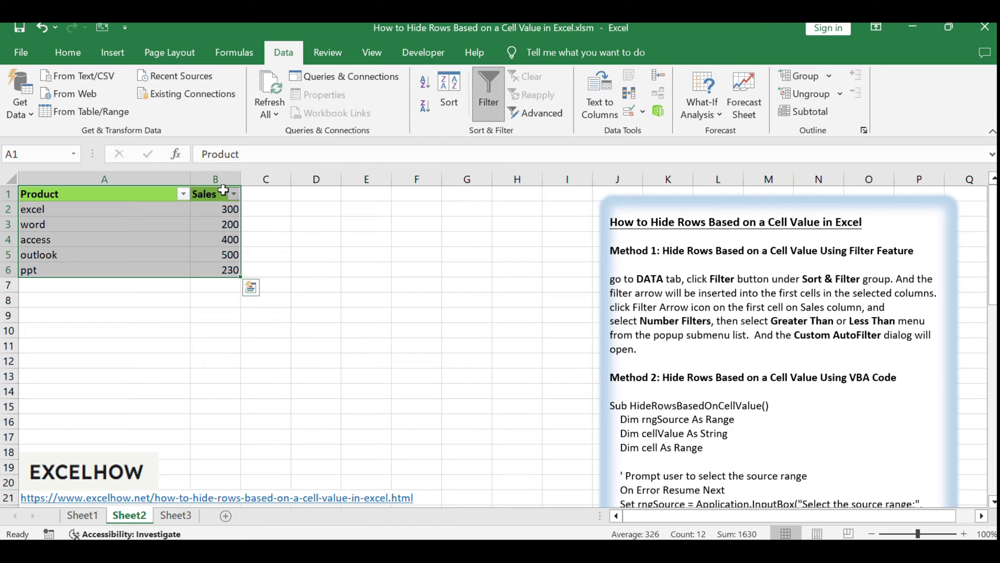
left_click(233, 194)
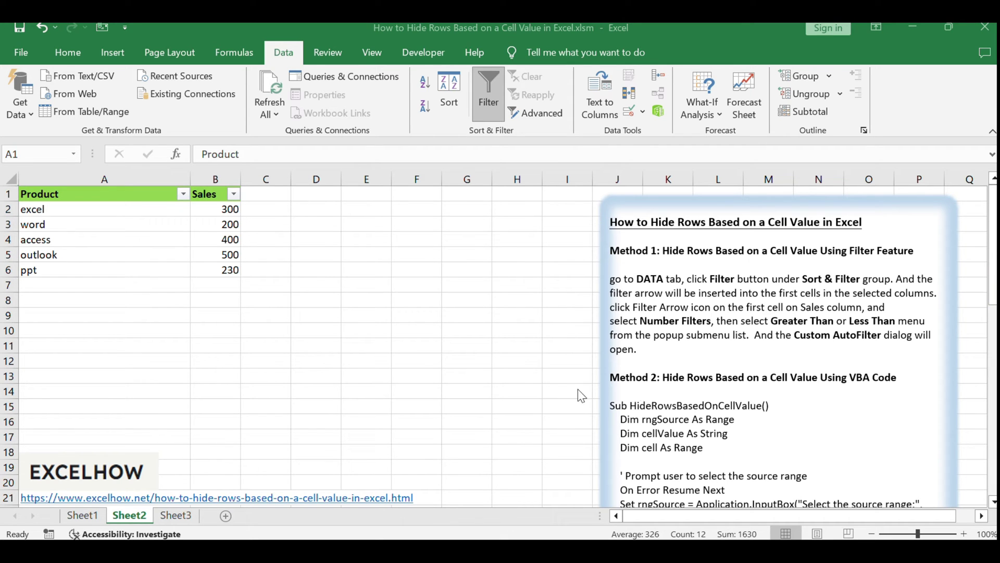
left_click(257, 282)
left_click(234, 193)
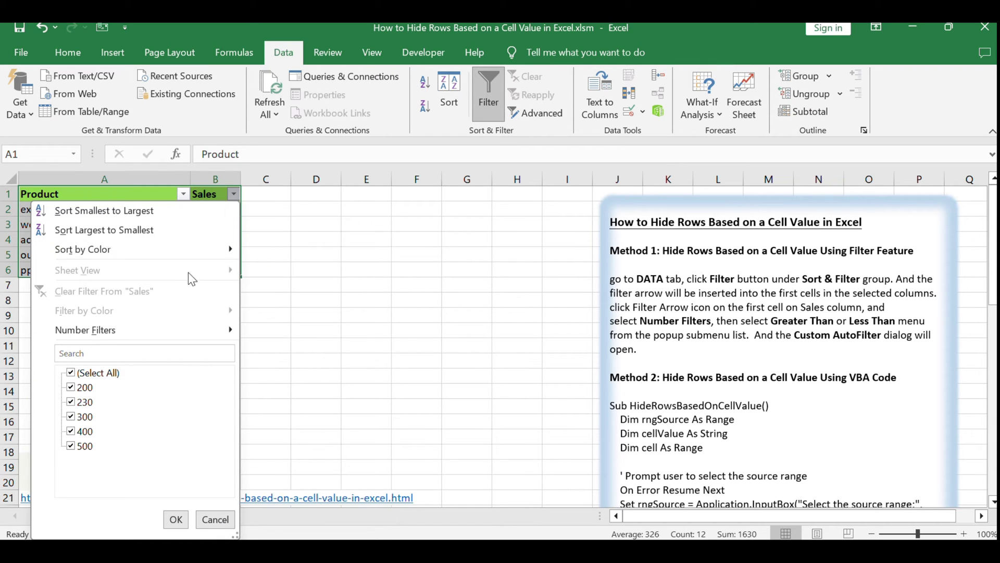
mouse_move(85, 330)
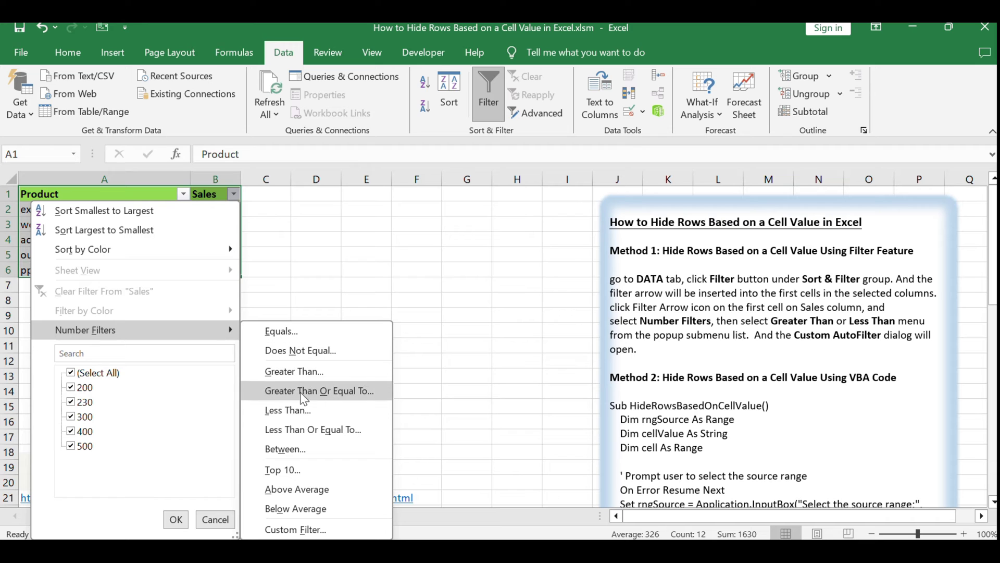
left_click(359, 390)
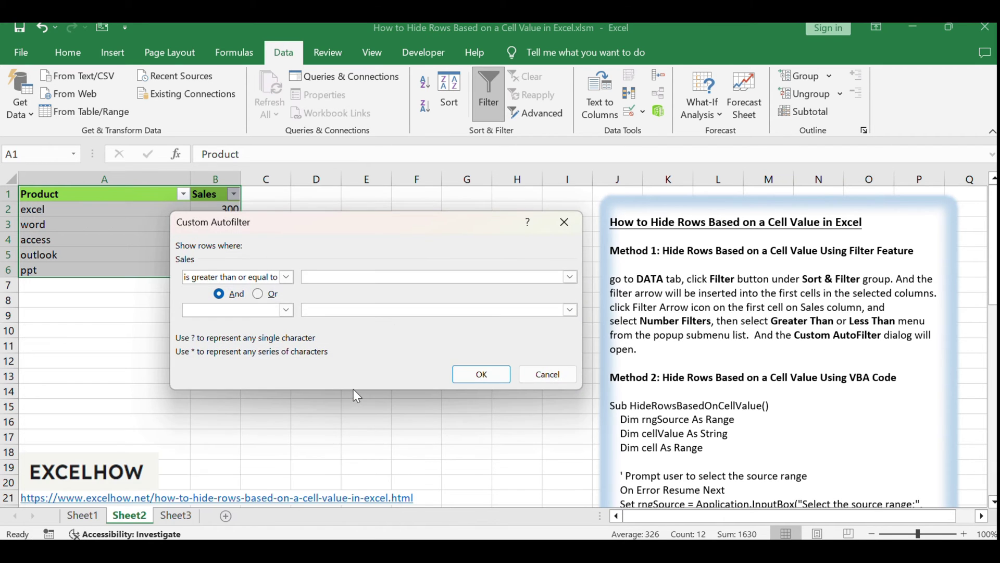
Apply the Custom AutoFilter showing only Sales of 300 or more
left_click_drag(298, 220, 315, 206)
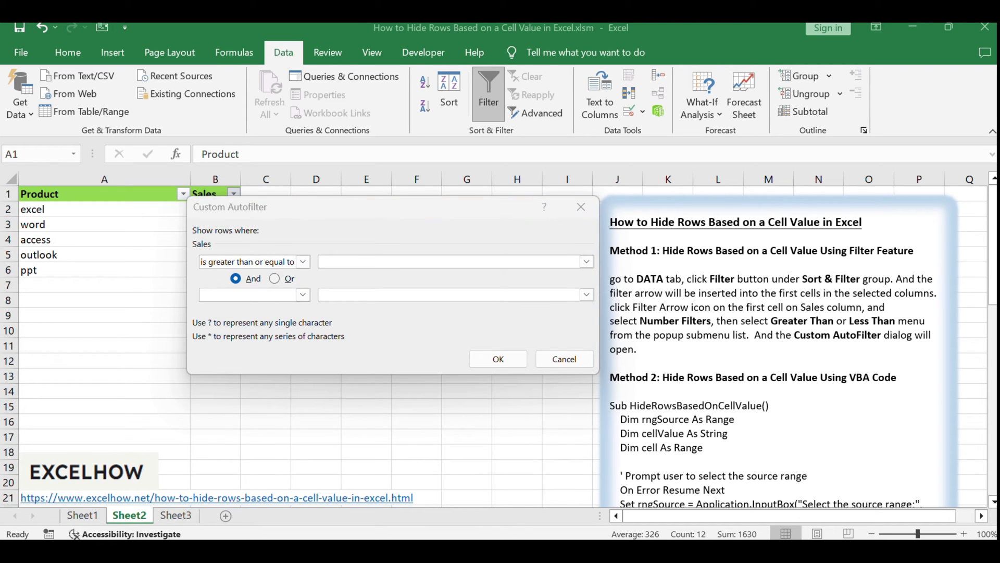
left_click_drag(312, 207, 212, 303)
left_click_drag(360, 303, 453, 208)
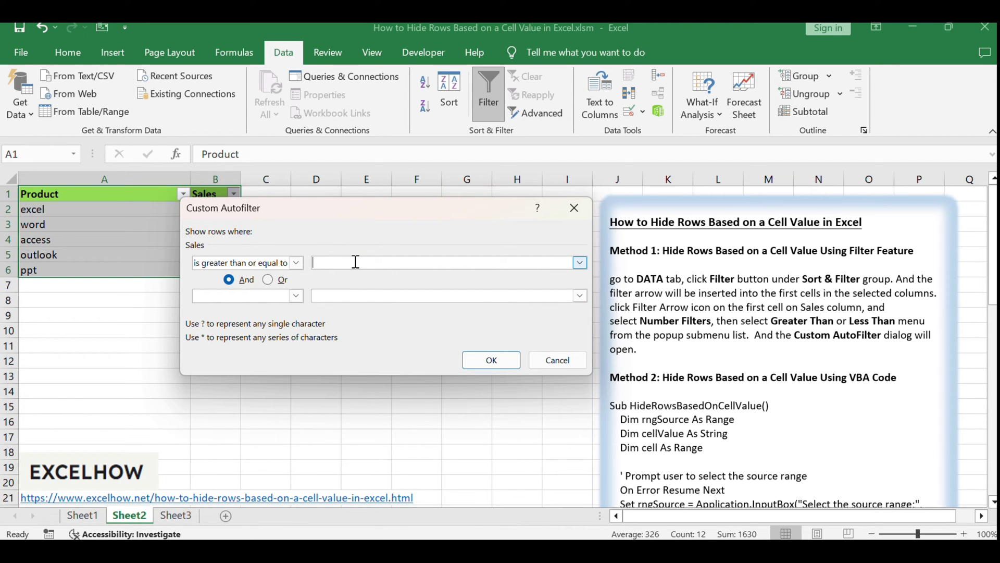
type("300")
left_click_drag(328, 263, 316, 263)
left_click(370, 264)
left_click(478, 361)
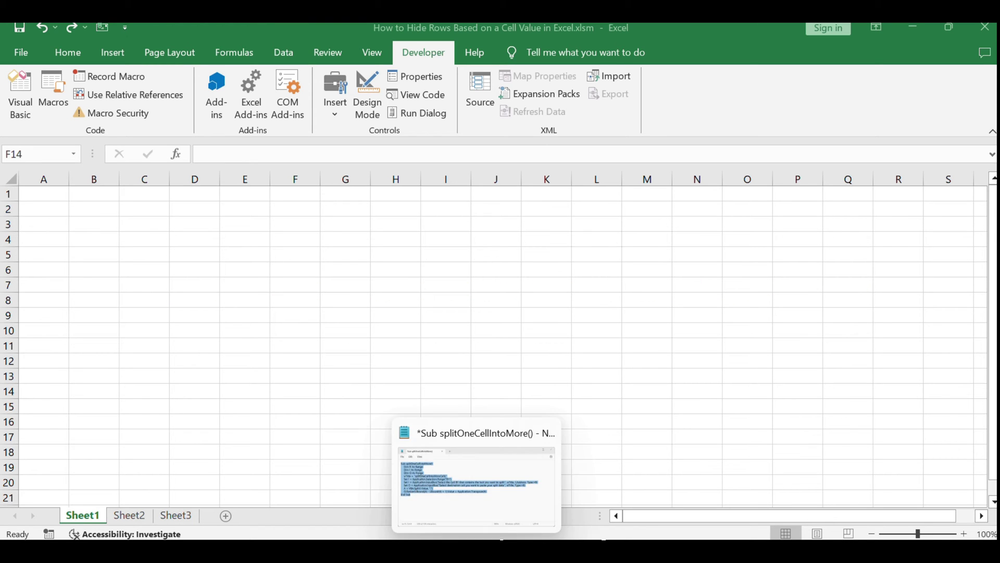
left_click(477, 469)
From Sheet2, open the Visual Basic editor with Alt+F11
left_click(129, 516)
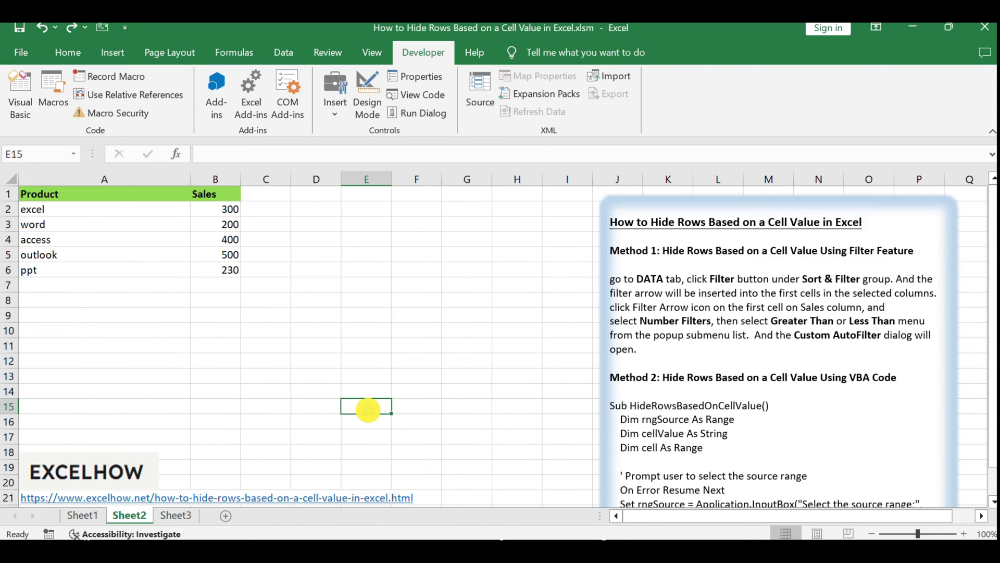
left_click_drag(804, 376, 897, 376)
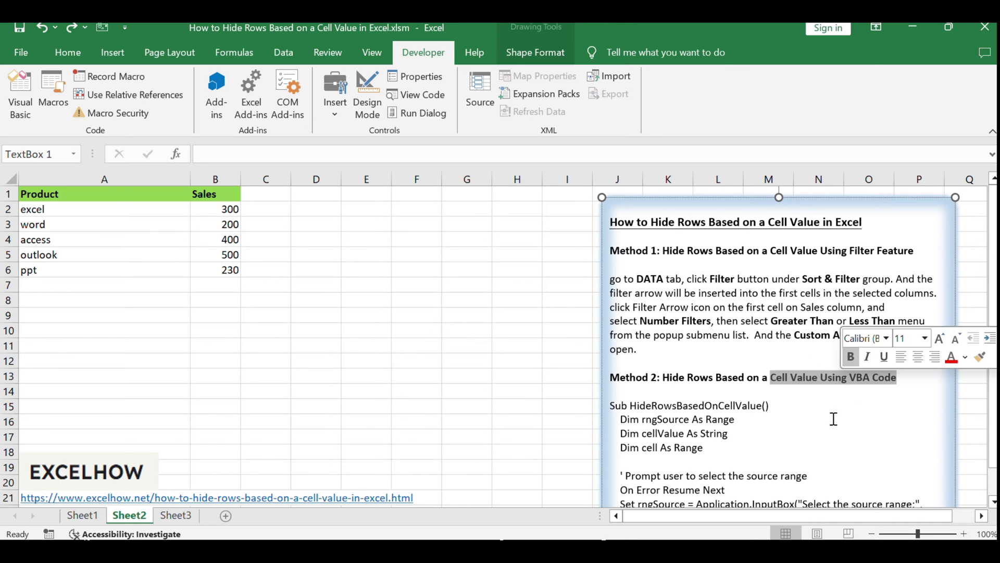
left_click(829, 417)
left_click(376, 381)
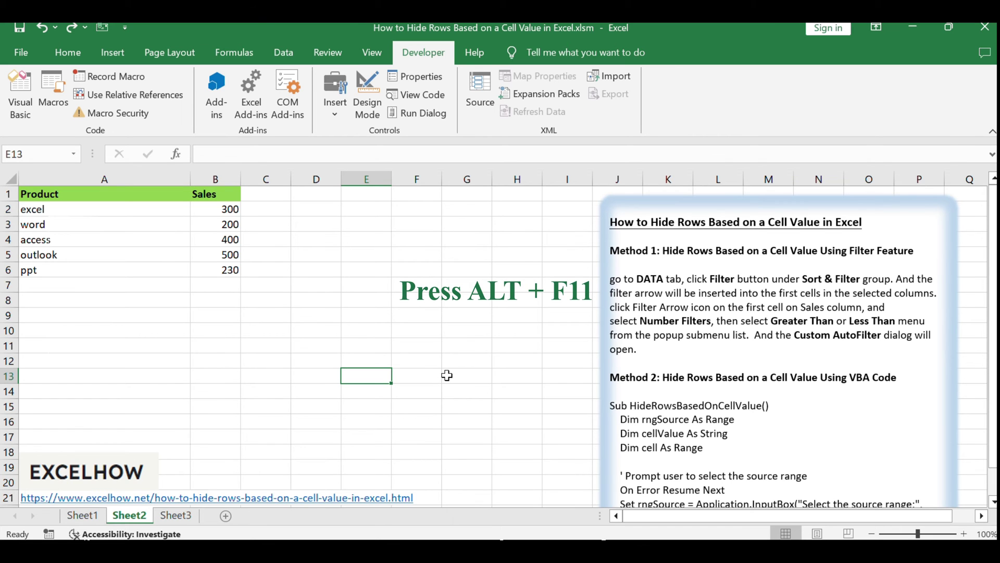
key("alt+F11")
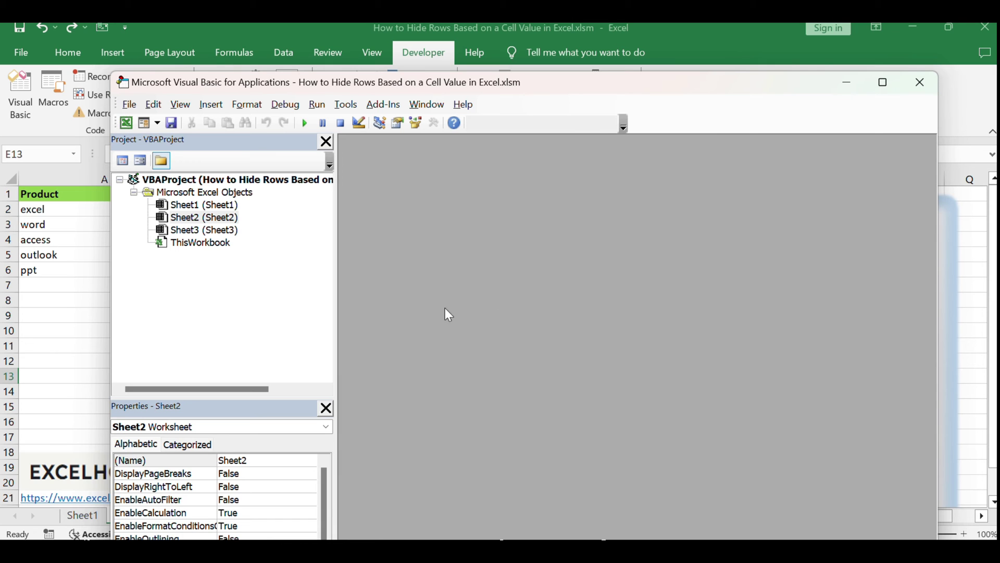
Insert a new Module1 into the workbook's VBA project
left_click(240, 324)
left_click(211, 104)
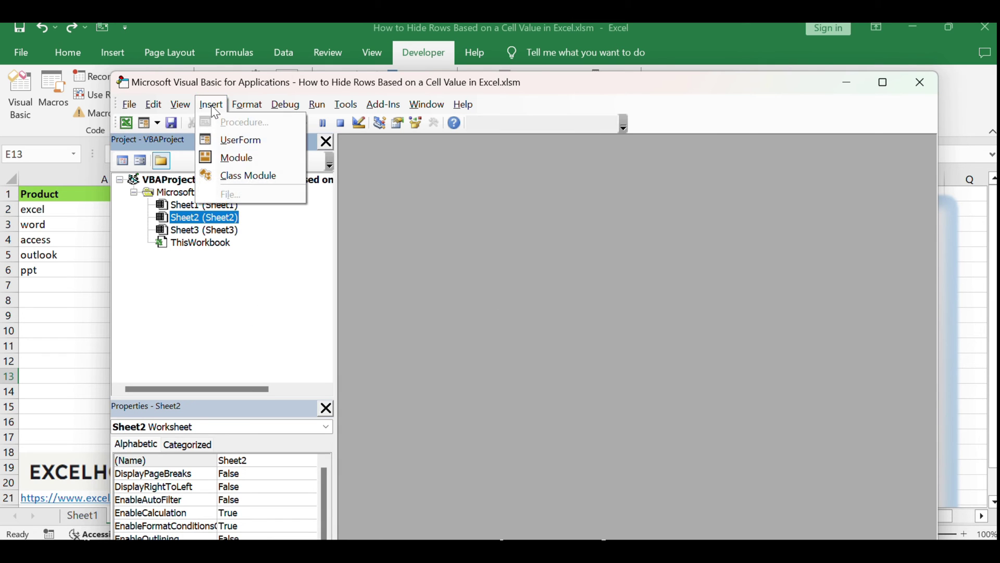
left_click(254, 158)
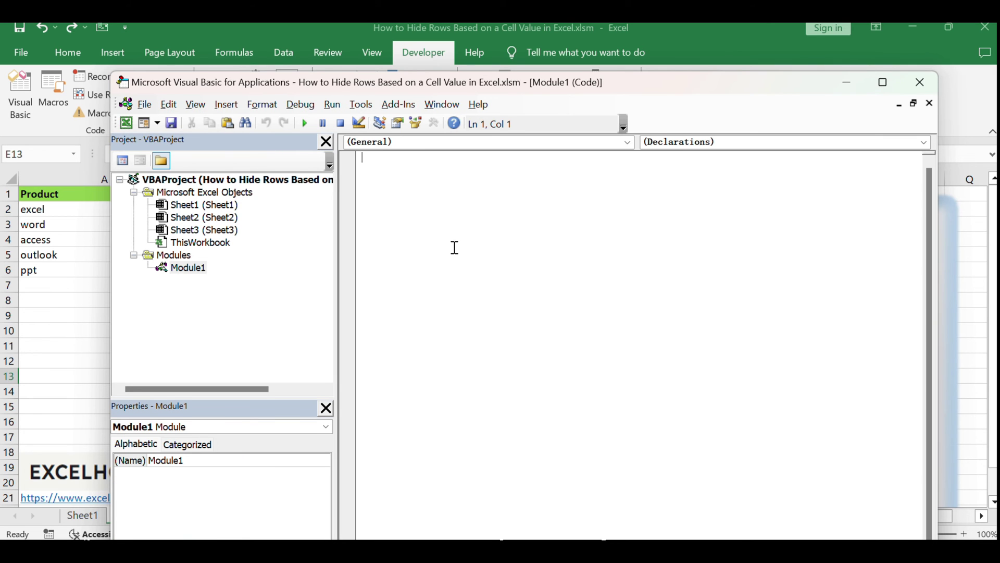
left_click(188, 268)
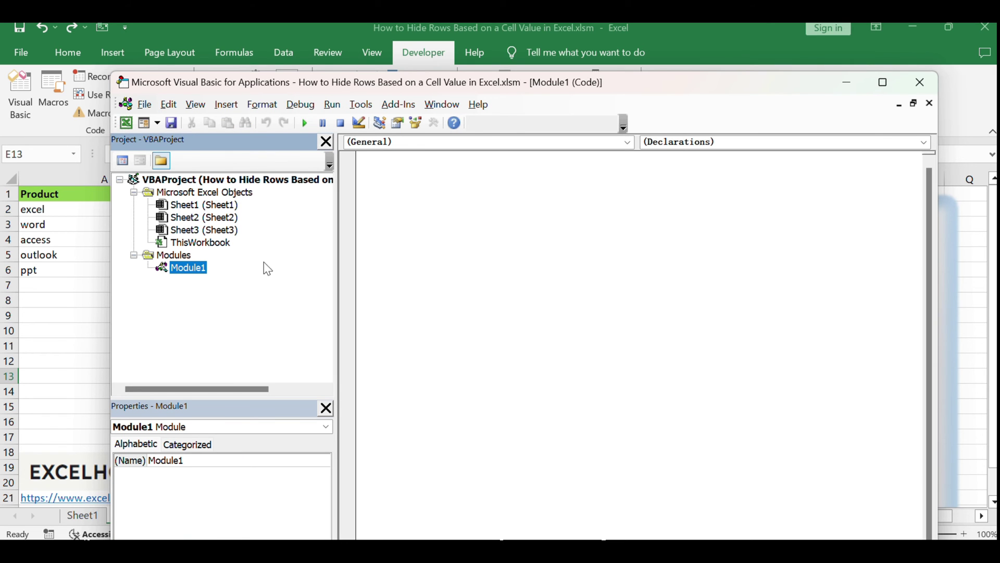
Paste the HideRowsBasedOnCellValue macro into Module1 and close the editor
left_click(457, 240)
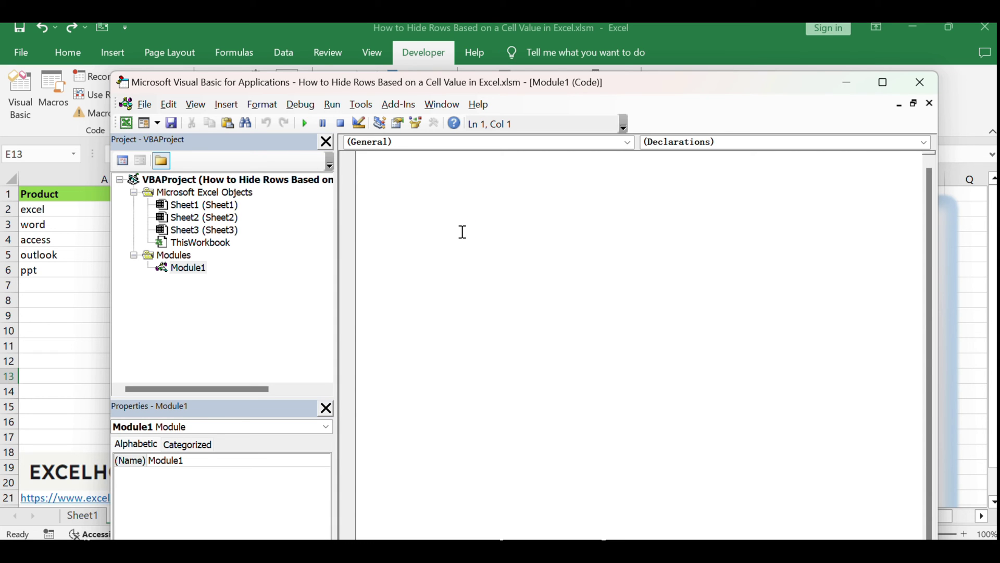
type("Sub HideRowsBasedOnCellValue()     Dim rngSource As Range     Dim cellValue As String     Dim cell As Range      ' Prompt user to select the source range     On Error Resume Next     Set rngSource = Application.InputBox(\"Select the source range:\", Type:=8)     On Error GoTo 0      ' Check if user canceled or did not select any range     If rngSource Is Nothing Then         MsgBox \"No range selected. Operation cancelled.\", vbExclamation         Exit Sub     End If      ' Prompt user to enter the cell value to hide rows based on     cellValue = InputBox(\"Enter the cell value to hide rows based on:\")     If cellValue = \"\" Then         MsgBox \"No cell value entered. Operation cancelled.\", vbExclamation         Exit Sub     End If      ' Loop through each cell in the source range     For Each cell In rngSource         ' Check if cell value matches the specified value         If cell.Value >= cellValue Then             ' Hide the entire row if the cell value matches             cell.EntireRow.Hidden = True         End If     Next cell      MsgBox \"Rows containing the specified cell value have been hidden.\", vbInformation End Sub")
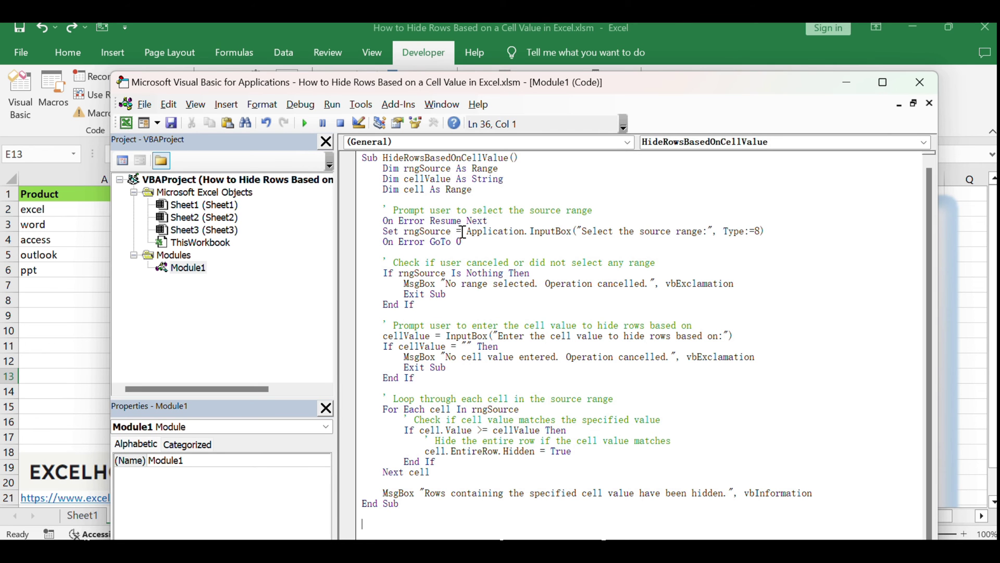
left_click(602, 188)
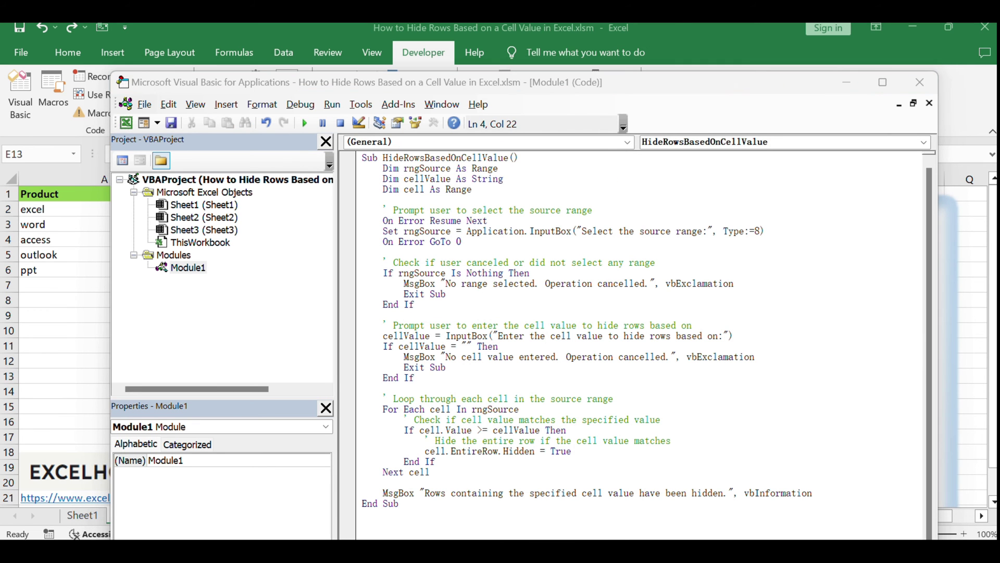
left_click(667, 315)
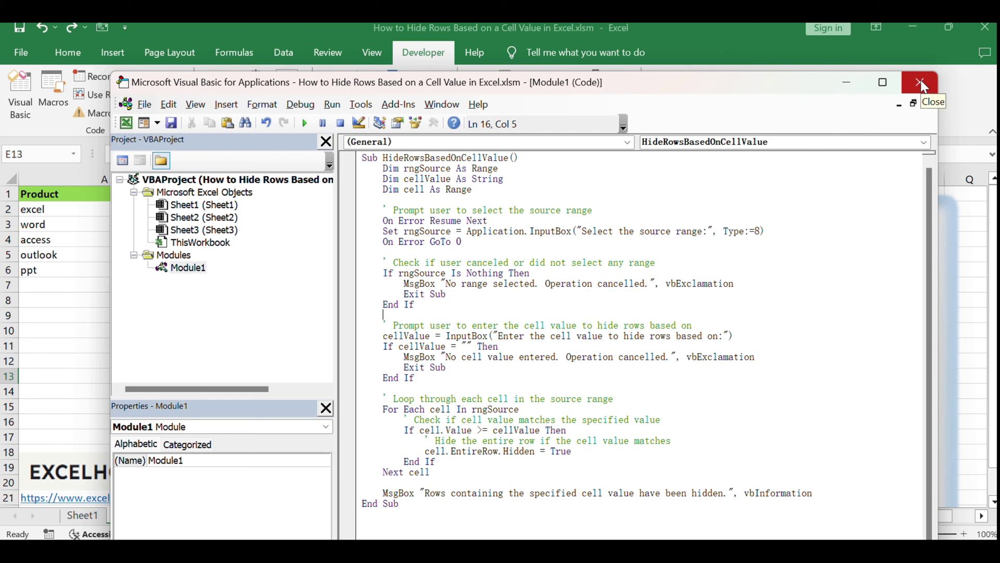
left_click(922, 86)
Run HideRowsBasedOnCellValue from the Alt+F8 macro list
left_click(416, 313)
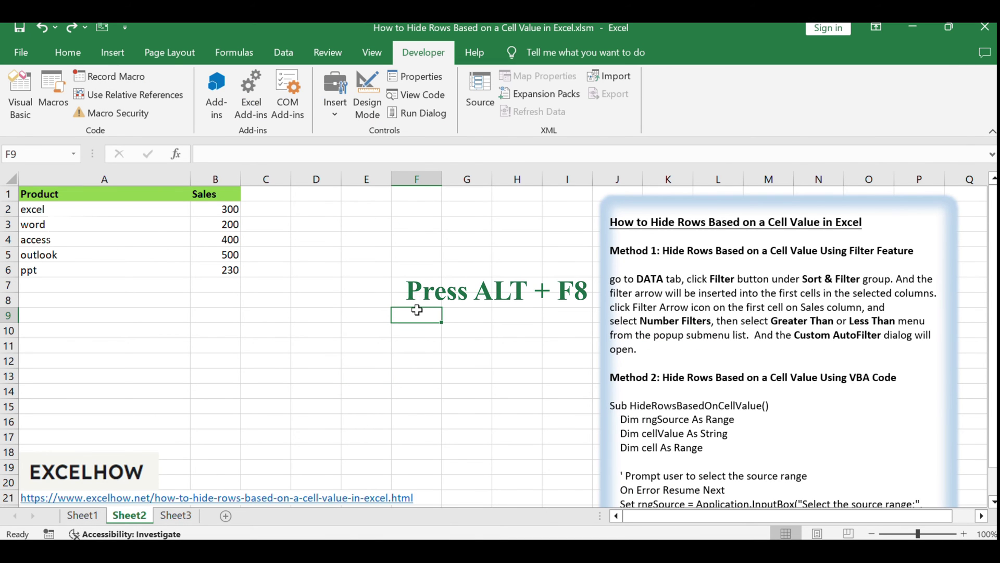
key("alt+F8")
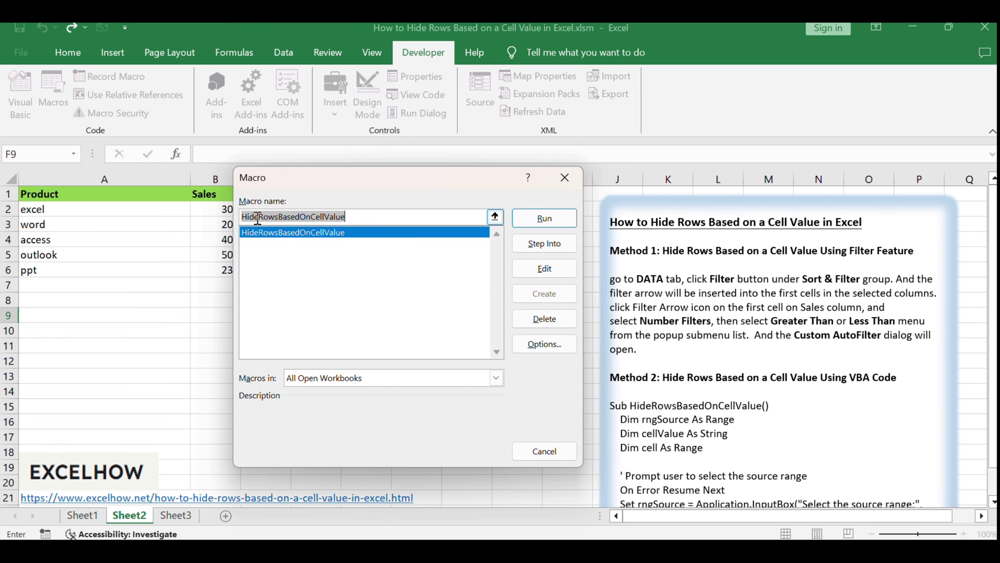
left_click(257, 232)
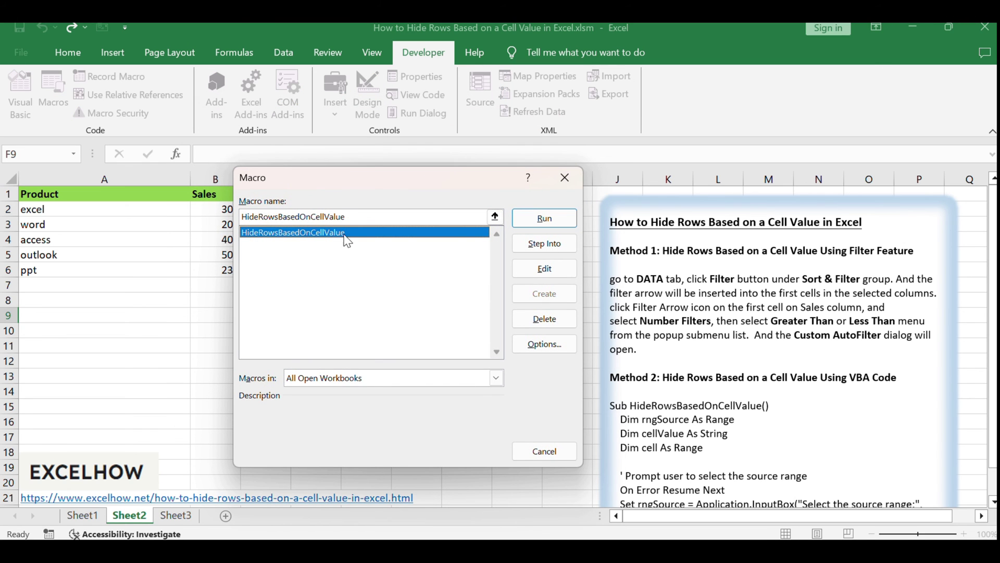
double_click(373, 239)
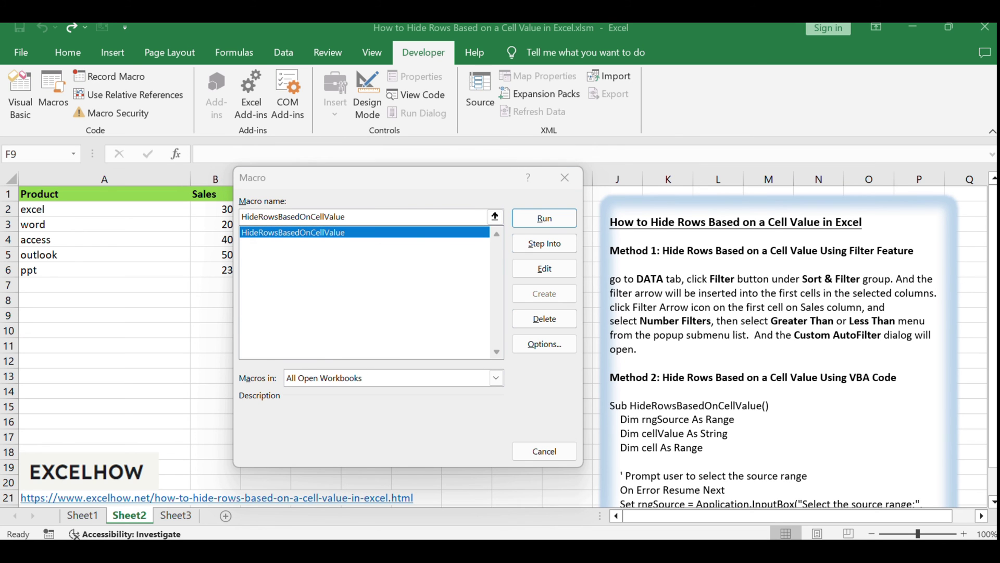
left_click(401, 195)
left_click(544, 219)
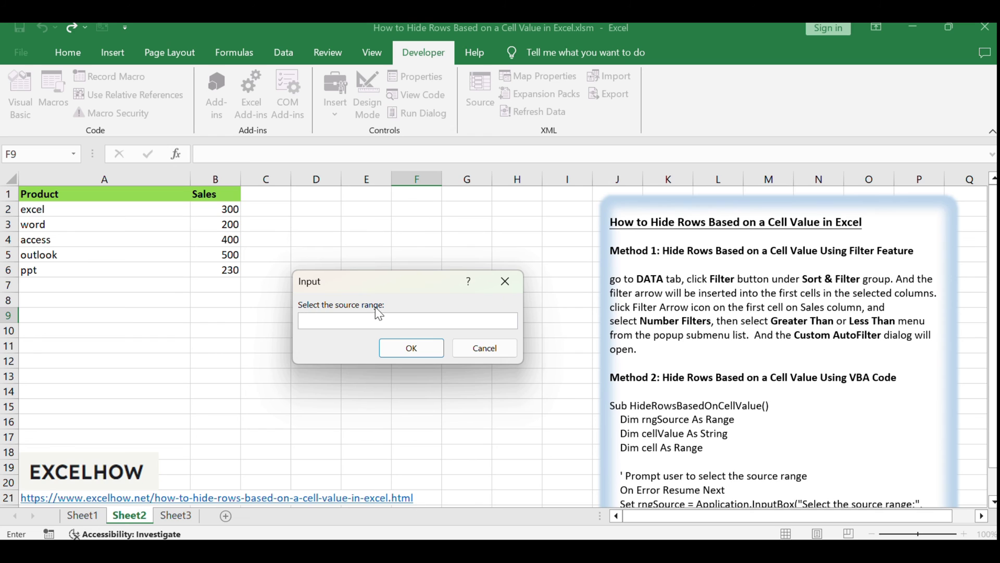
Give the macro range B2:B6 and threshold 300, then dismiss the confirmation
left_click_drag(224, 217, 220, 266)
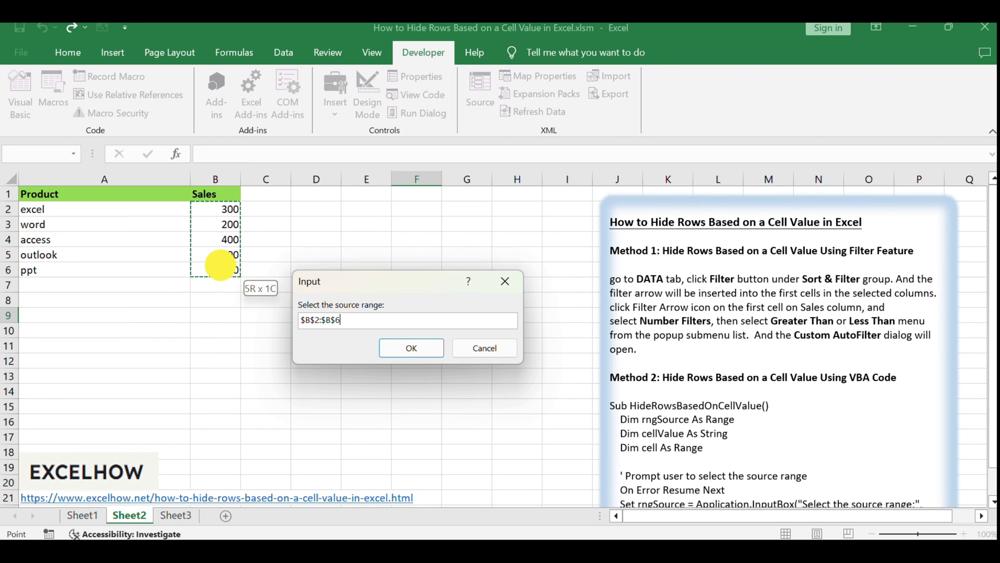
left_click(404, 348)
type("300")
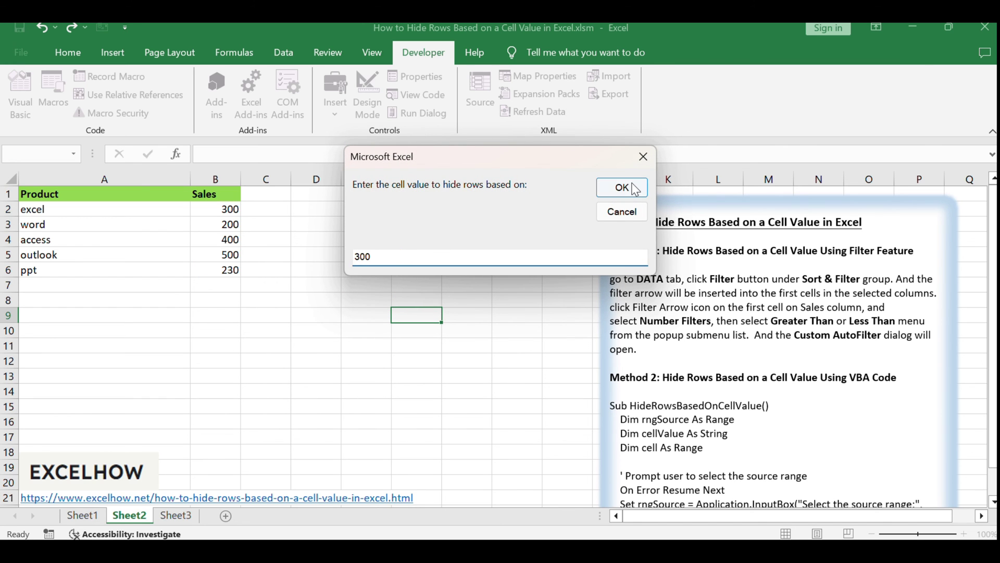
left_click(634, 188)
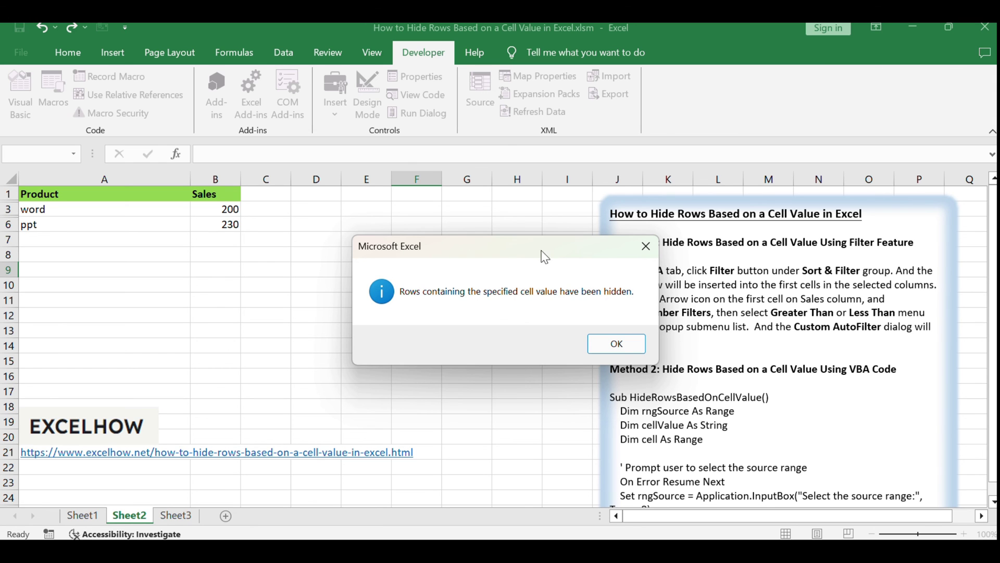
left_click_drag(550, 253, 348, 274)
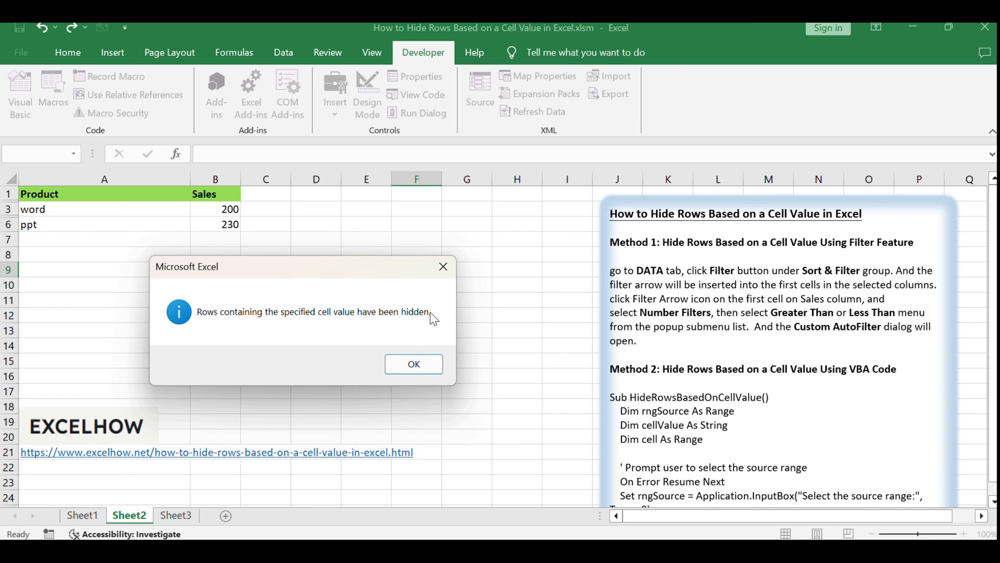
left_click(412, 362)
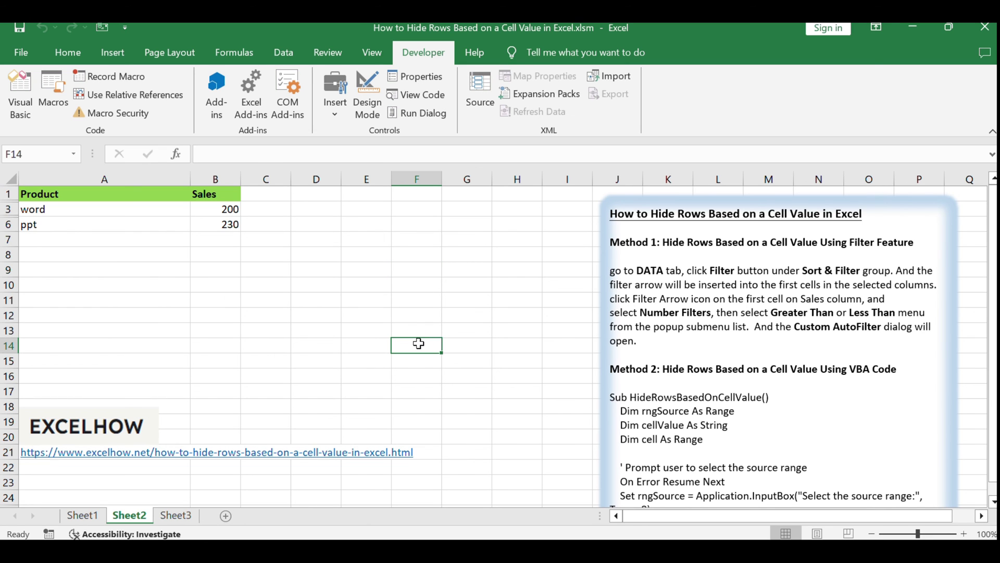